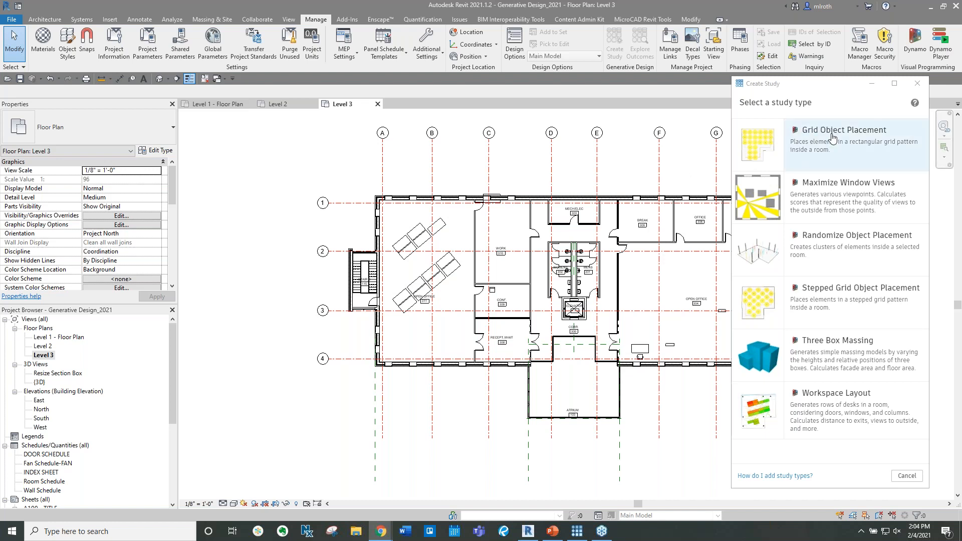
- Start a new generative design study of the Maximize Window Views type
left_click(877, 190)
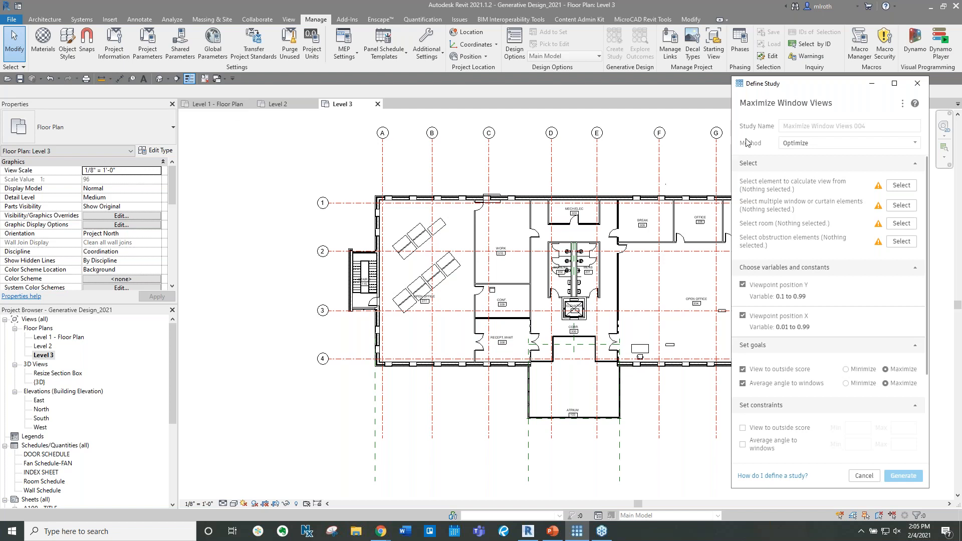
left_click(796, 126)
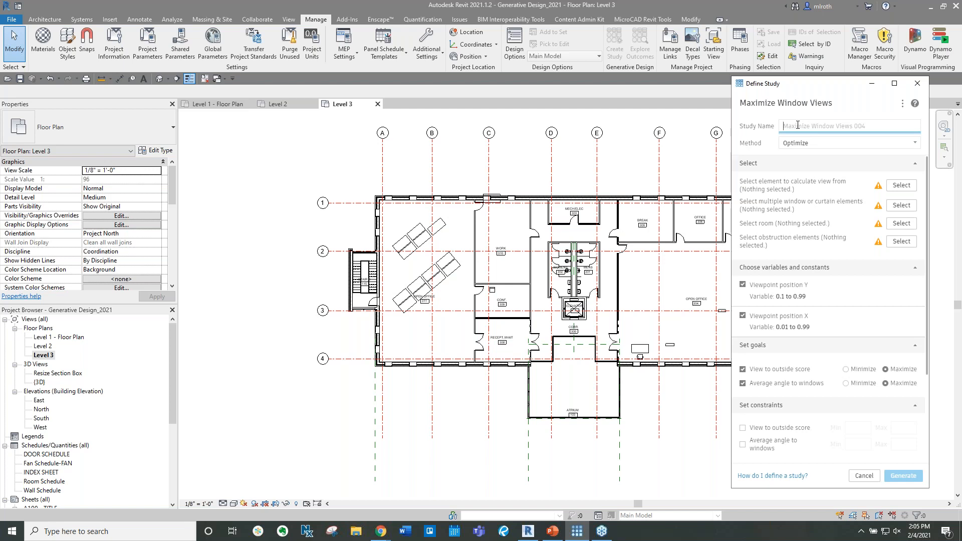
- Compare the settings offered by the Randomize, Cross Product and Like This methods, ending with the method on Optimize
left_click(814, 145)
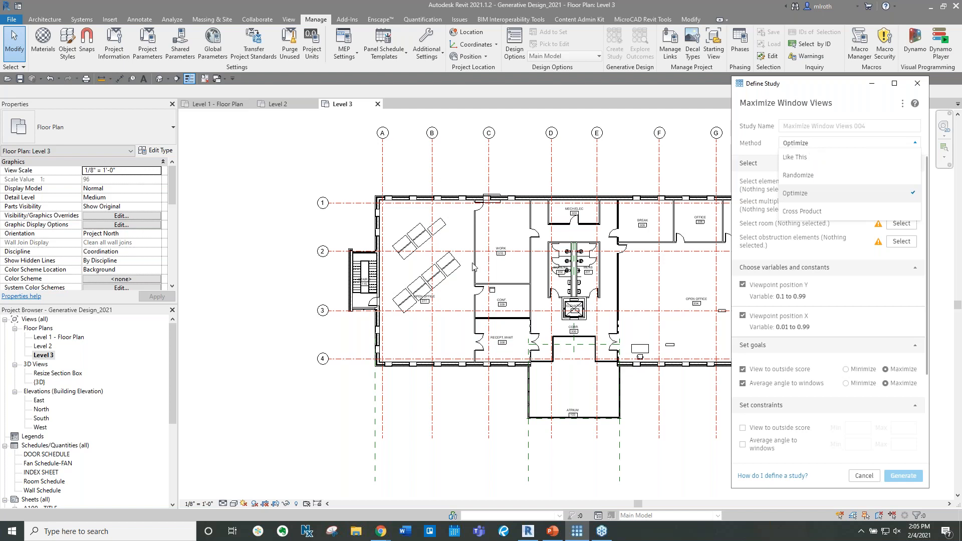
left_click(840, 179)
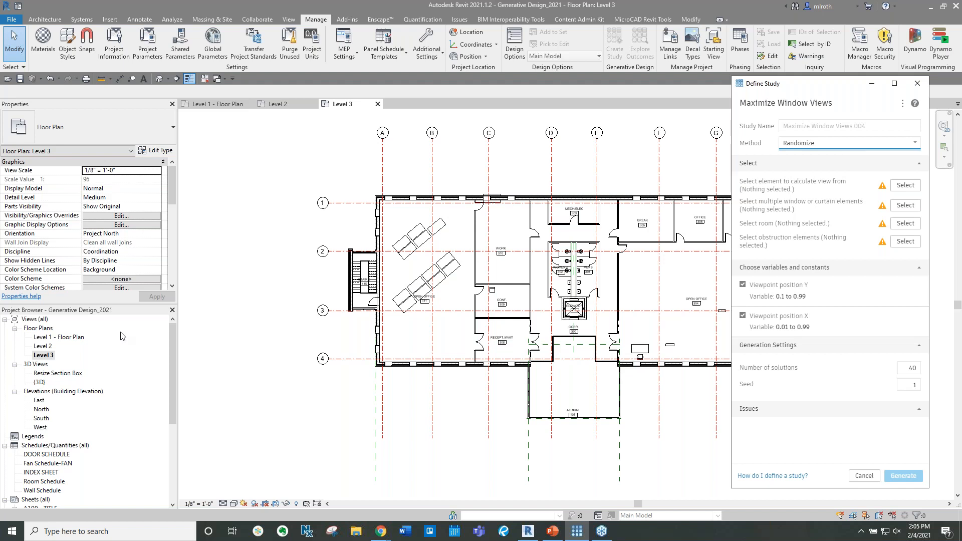
left_click(817, 146)
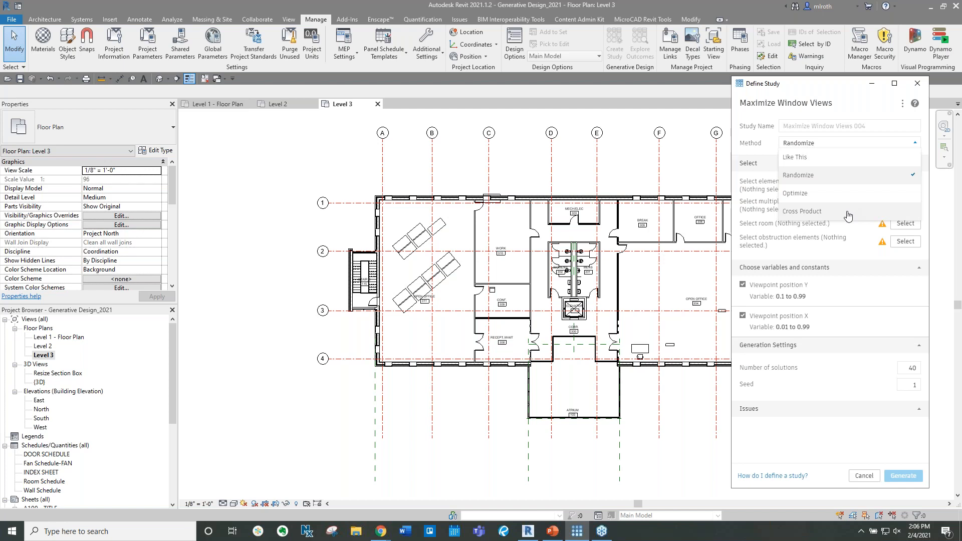
left_click(847, 213)
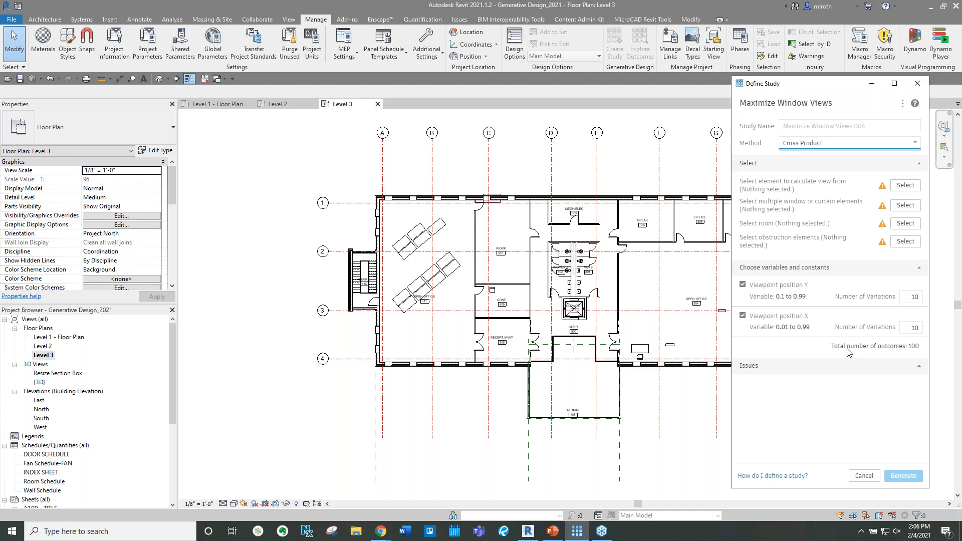
left_click(816, 150)
left_click(817, 158)
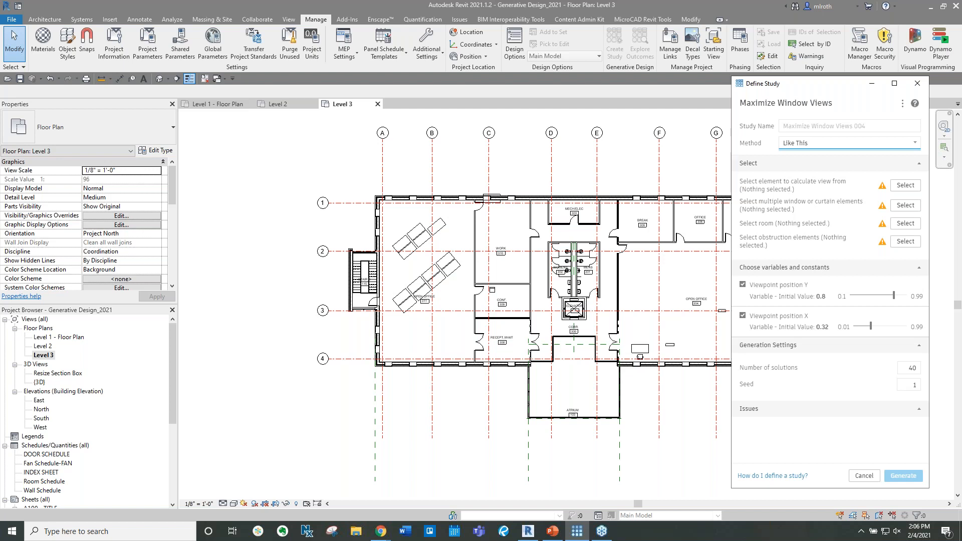
left_click(820, 145)
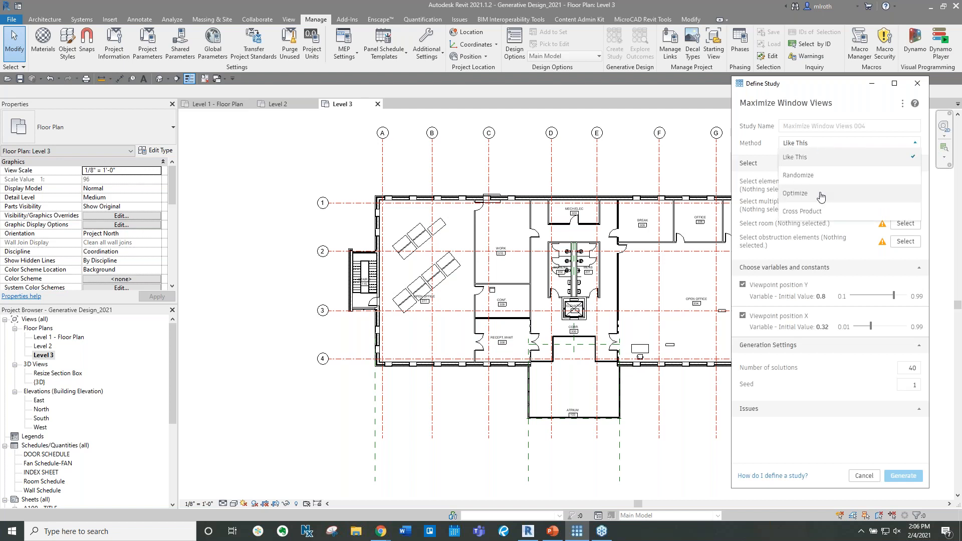
left_click(818, 198)
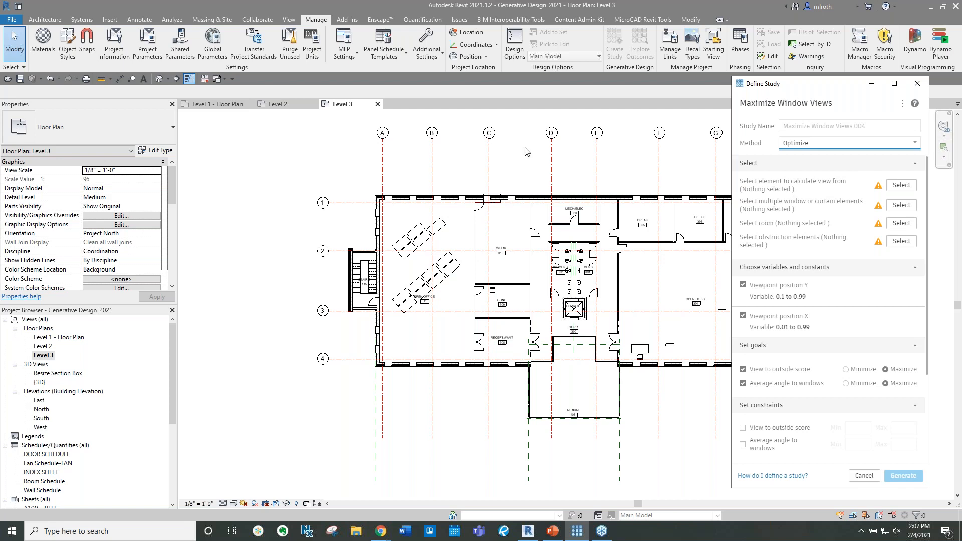
- Place a 72" x 36" desk in room WORK 310, similar to the single desk in OPEN OFFICE 311
scroll(511, 219, "up", 4)
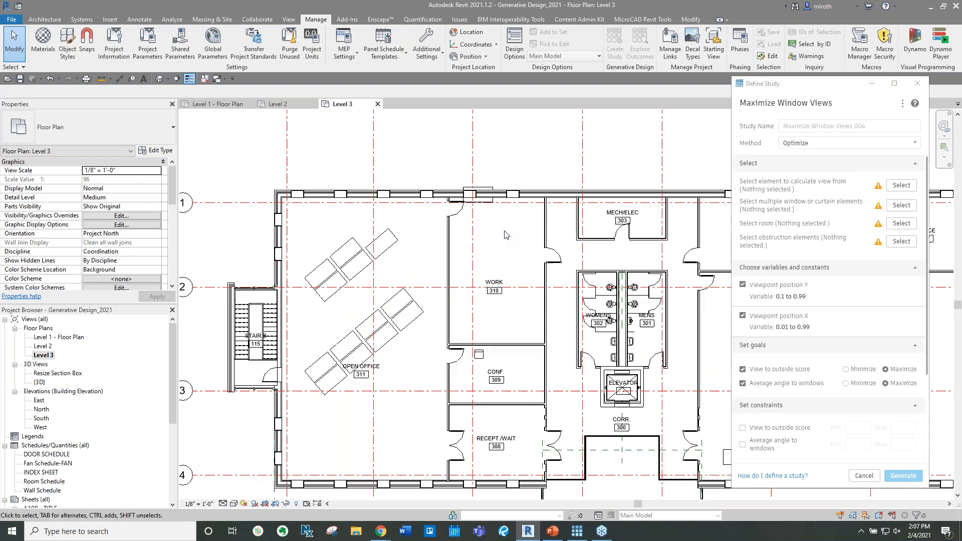
left_click(427, 239)
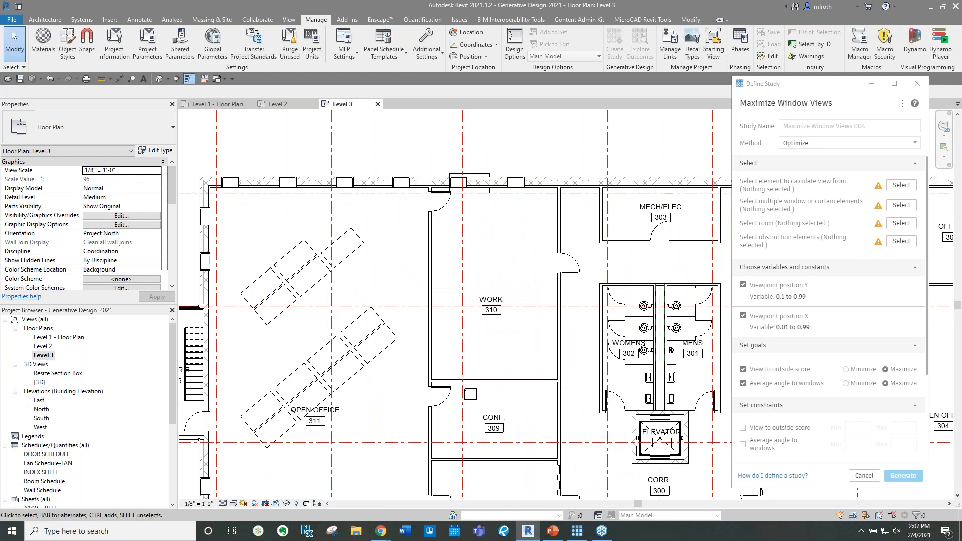
left_click(353, 256)
key("c")
key("s")
left_click(476, 263)
key("Escape")
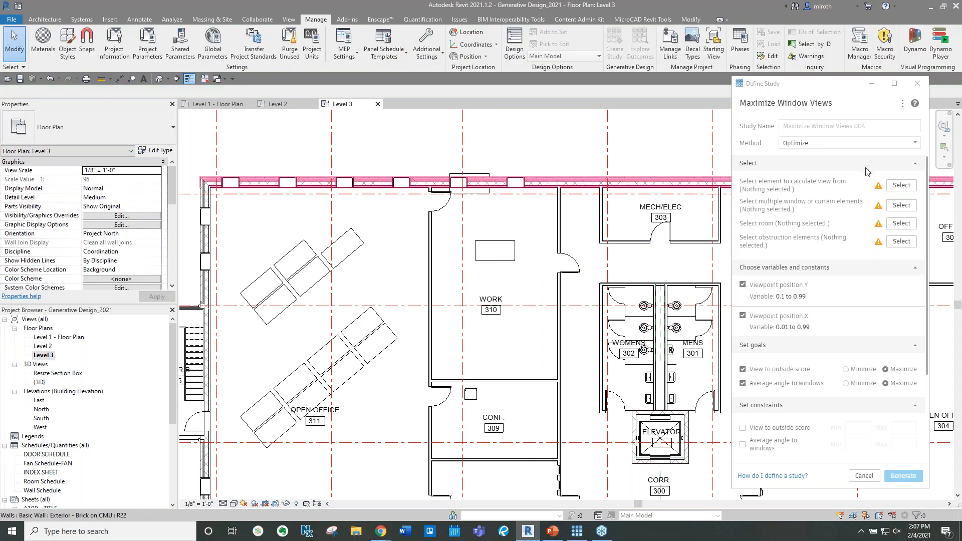
- Assign the desk in WORK 310 as the element to calculate views from and the room's two exterior windows as window elements
left_click(900, 185)
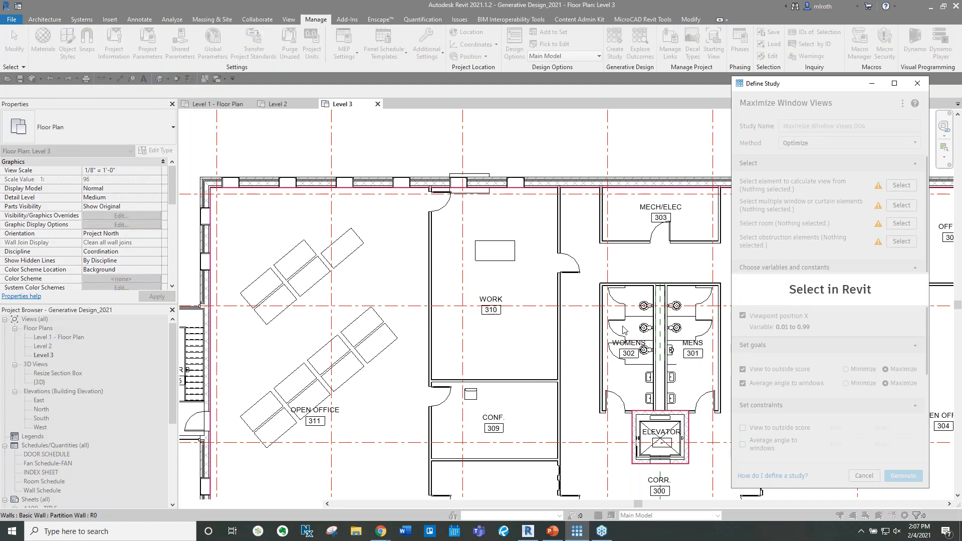
left_click(502, 261)
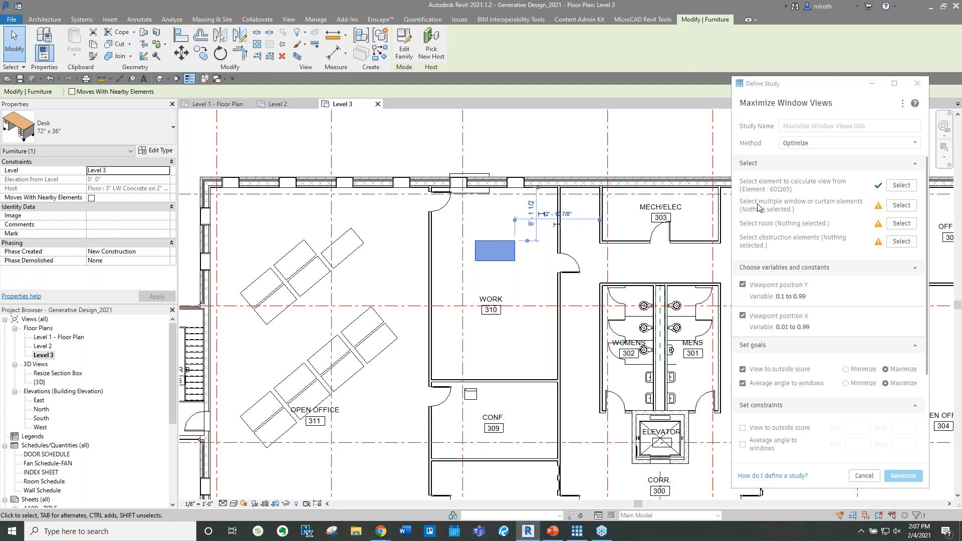
left_click(902, 206)
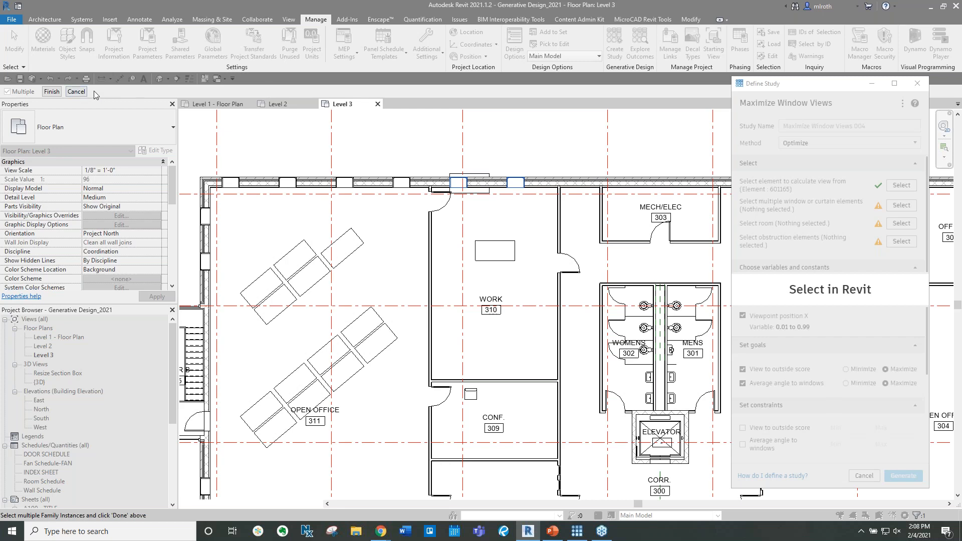
left_click(52, 92)
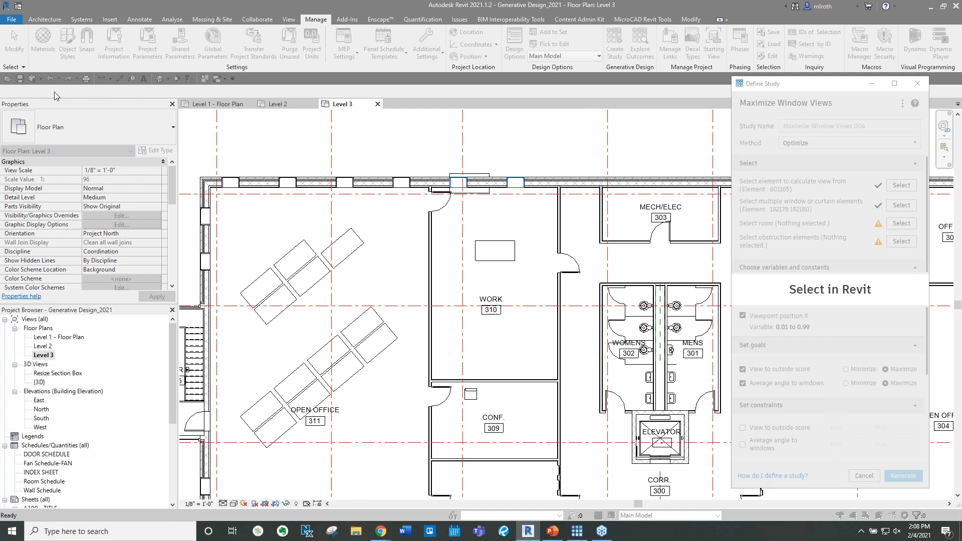
- Assign WORK 310 as the study's room and its two doors as the obstruction elements
left_click(902, 223)
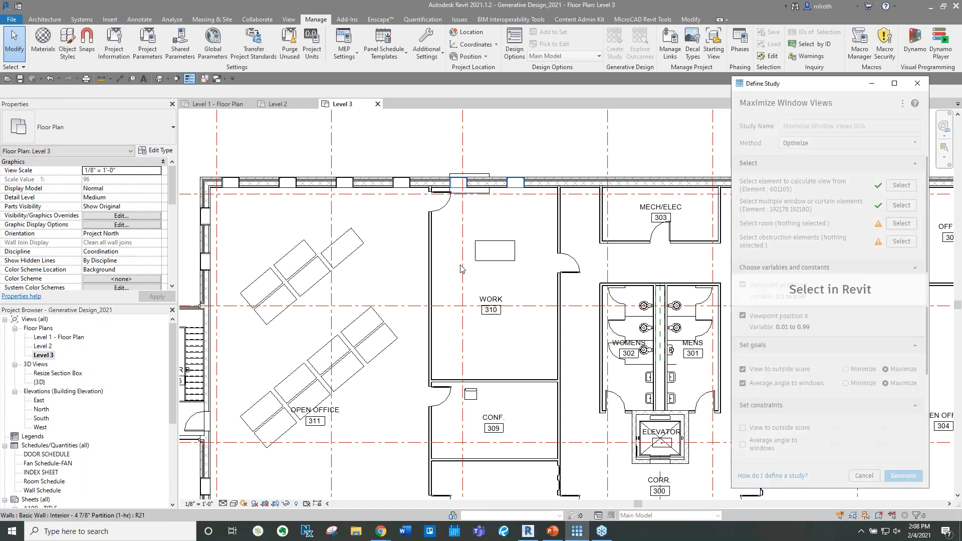
left_click(493, 281)
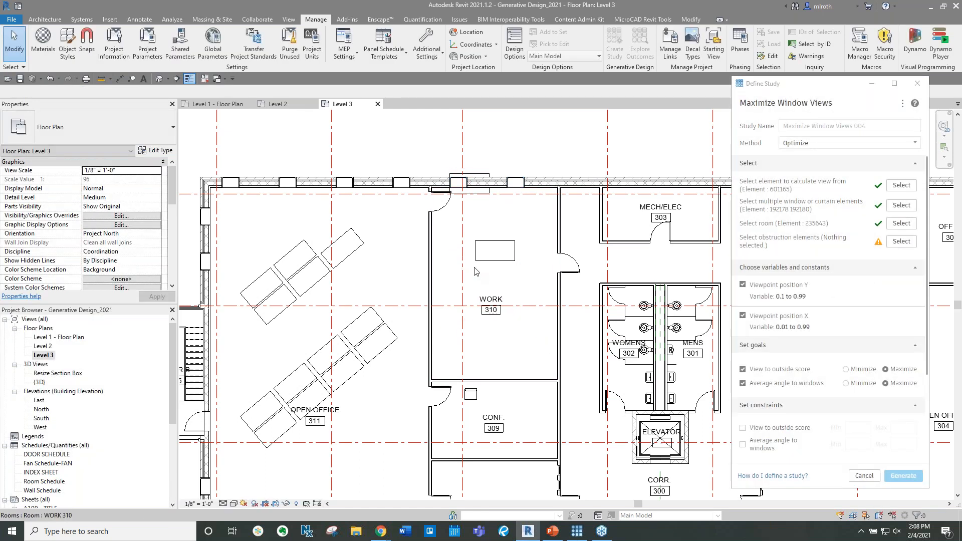
left_click(898, 244)
left_click(577, 271)
left_click(445, 200)
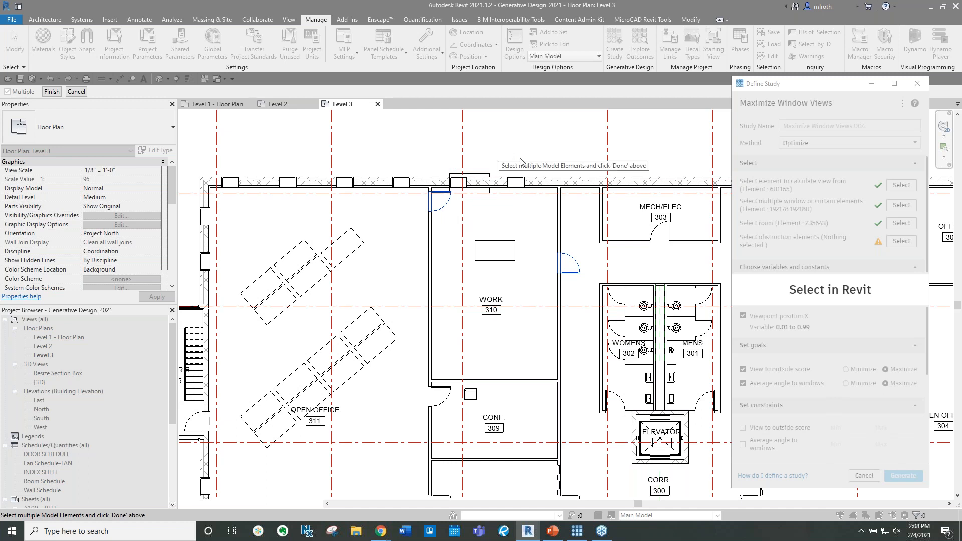
left_click(51, 91)
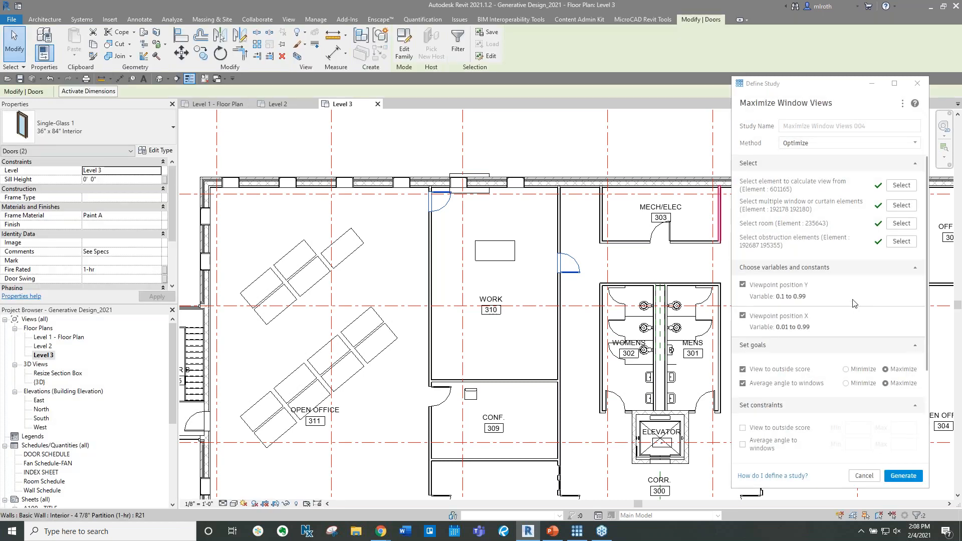
- Generate the window views study with viewpoint positions X and Y both as variables, and close the outcomes window
scroll(854, 303, "down", 1)
scroll(855, 304, "down", 3)
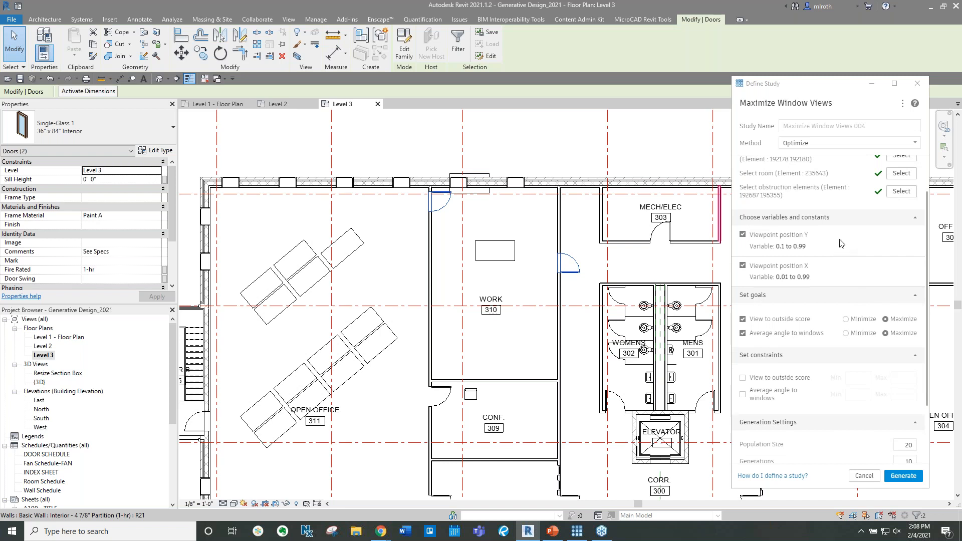
left_click(761, 235)
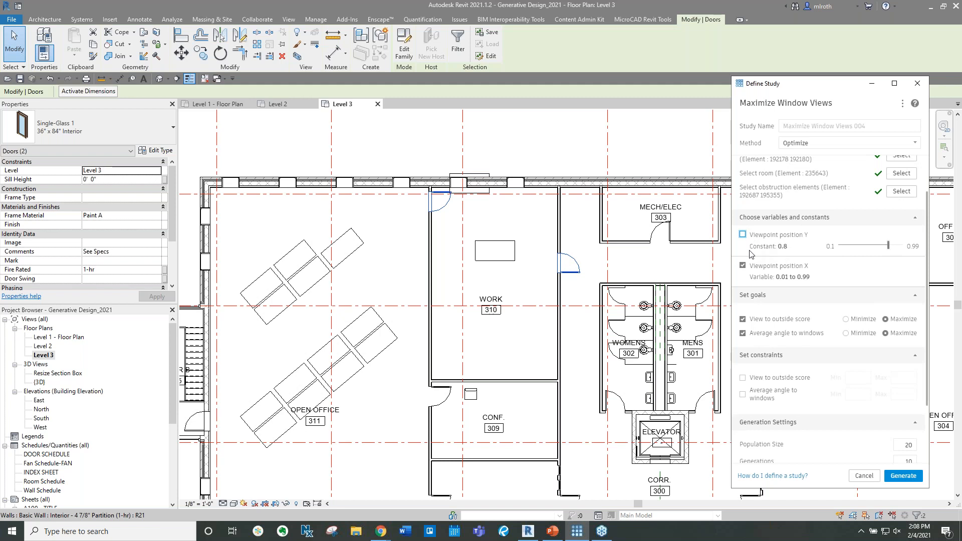
left_click(743, 235)
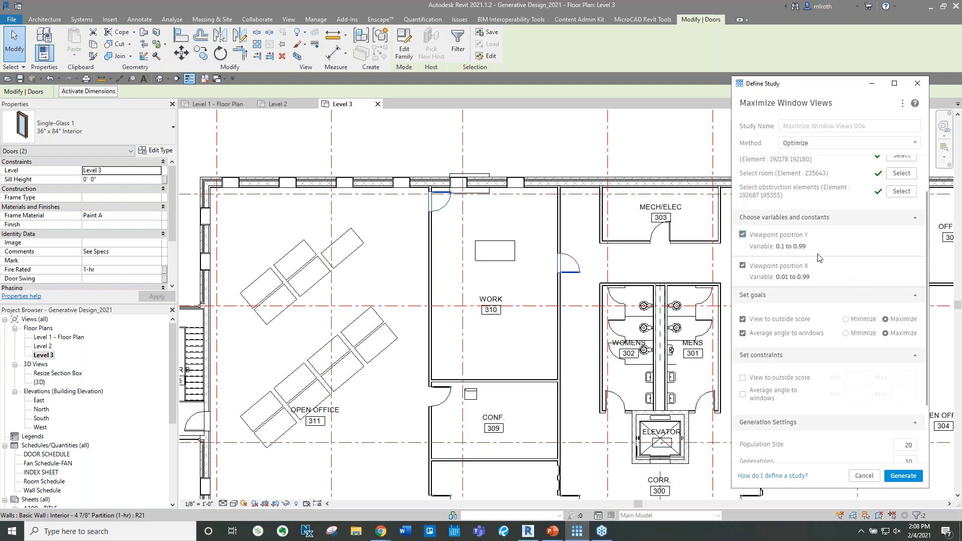
scroll(819, 258, "down", 3)
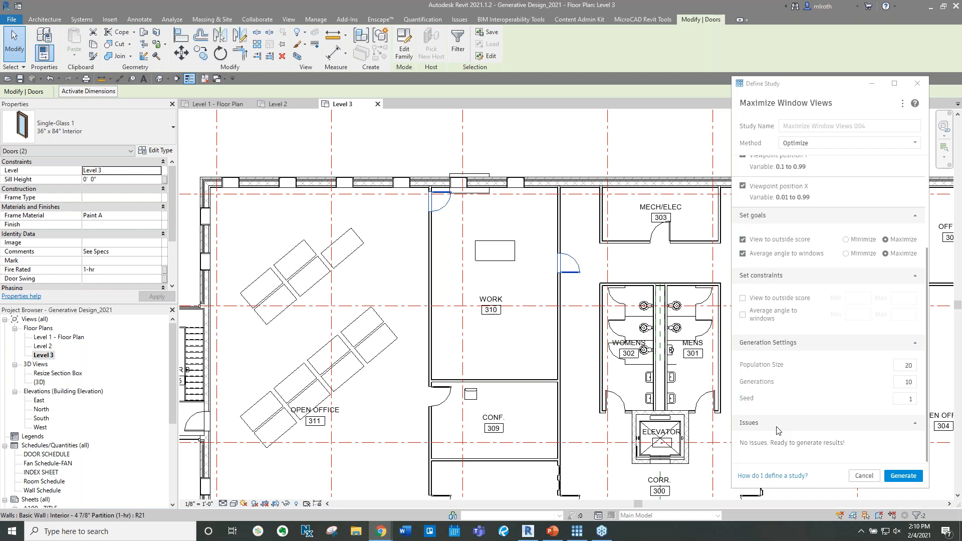
left_click(895, 478)
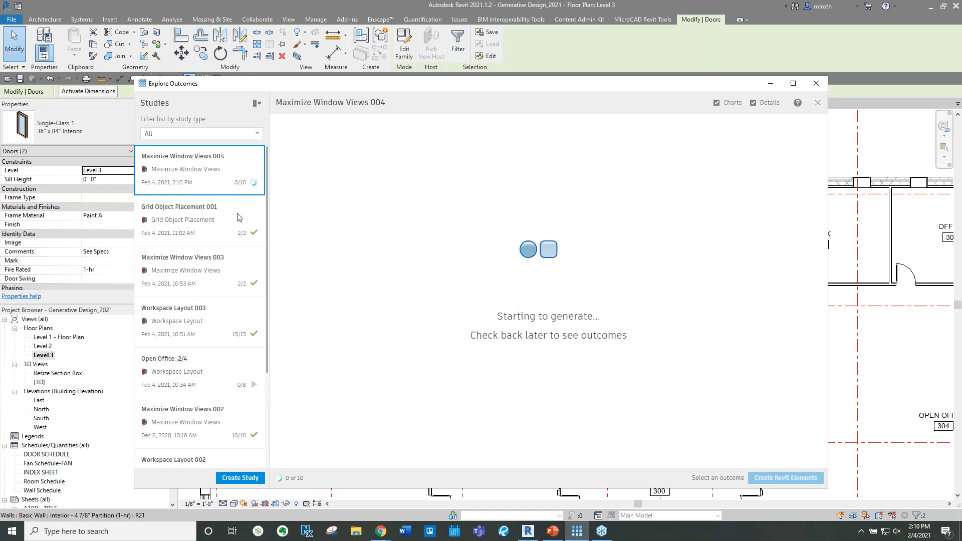
left_click(816, 83)
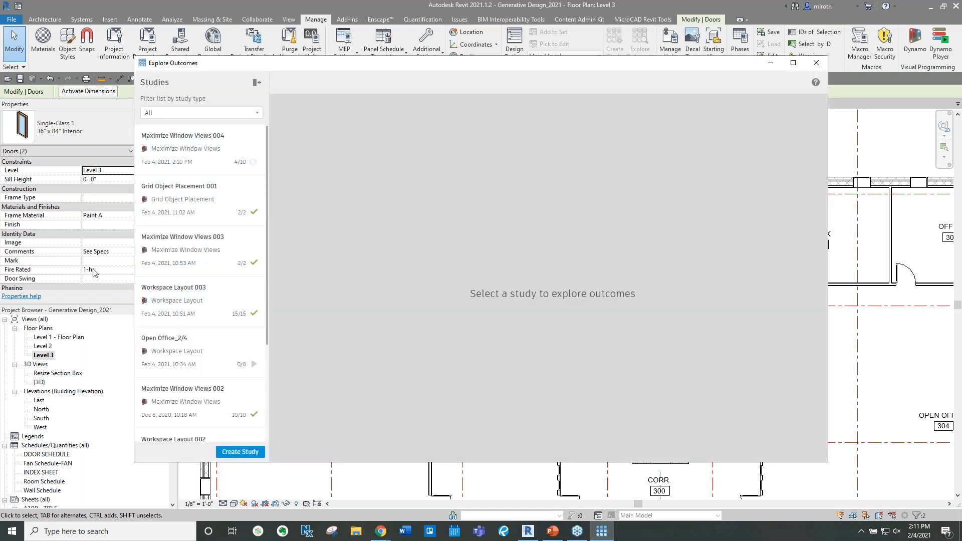
- Show the outcomes of the Grid Object Placement 001 study and shrink the outcomes window to uncover the floor plan
left_click(181, 210)
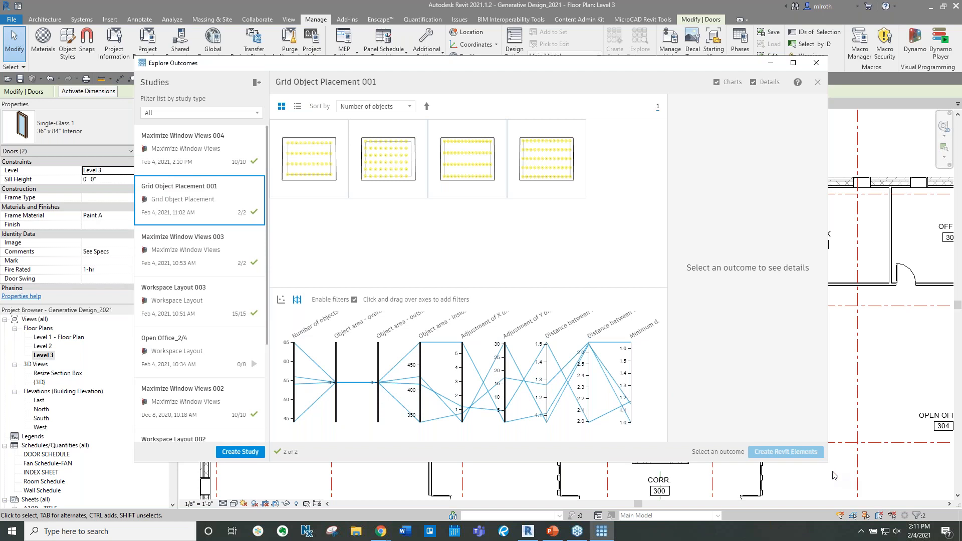
left_click_drag(827, 462, 662, 483)
left_click_drag(434, 72, 318, 70)
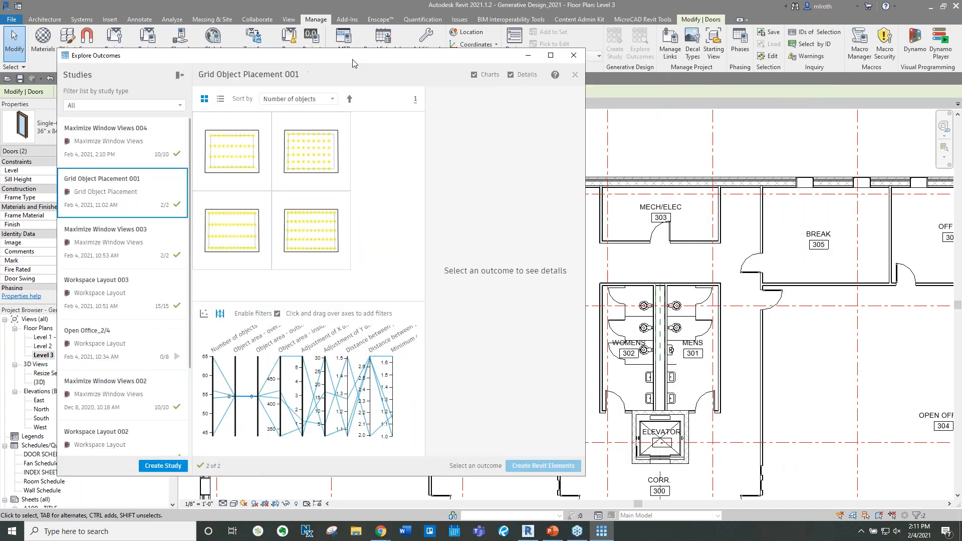
- Inspect the shelving beside the desk in OPEN OFFICE 304 and return to the study outcomes in a wider window
left_click(841, 396)
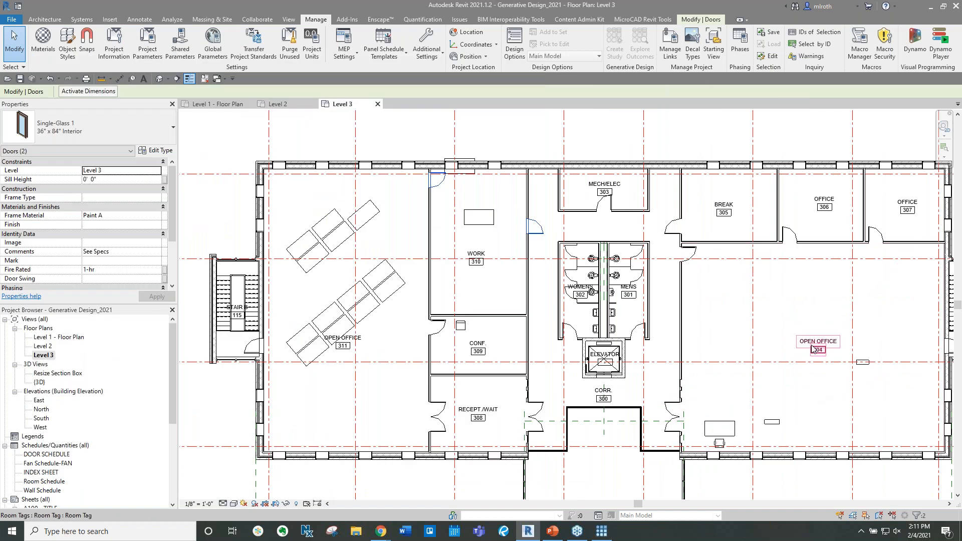
middle_click_drag(875, 293, 839, 295)
left_click(741, 423)
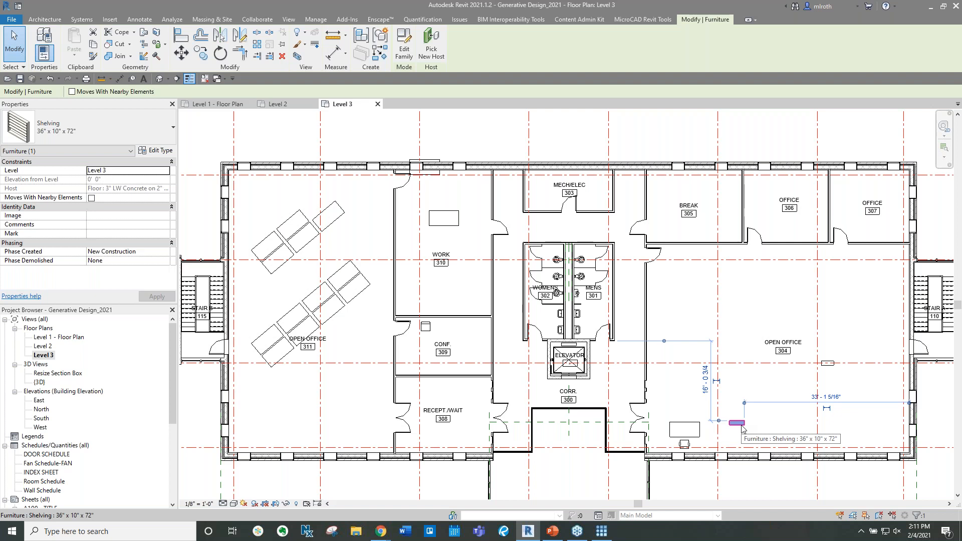
left_click(602, 531)
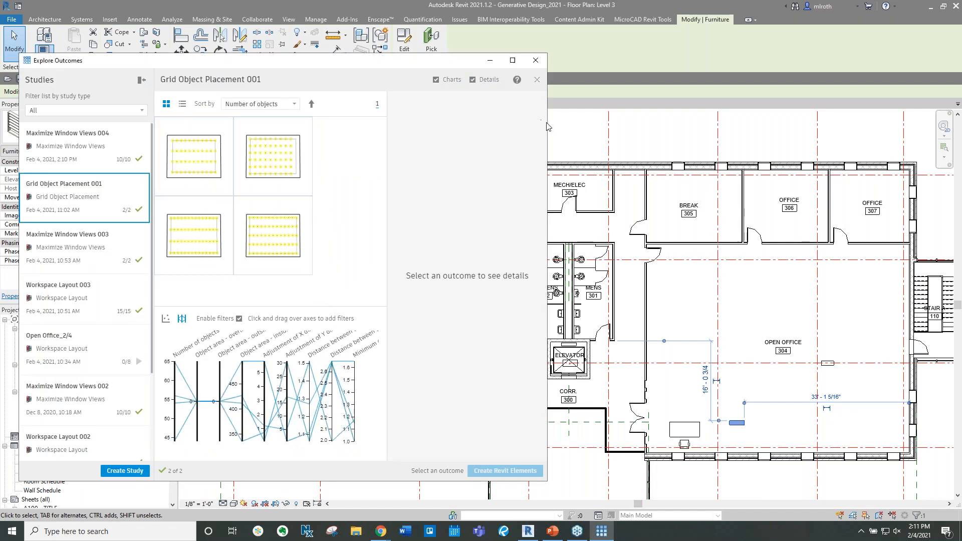
left_click_drag(548, 126, 787, 141)
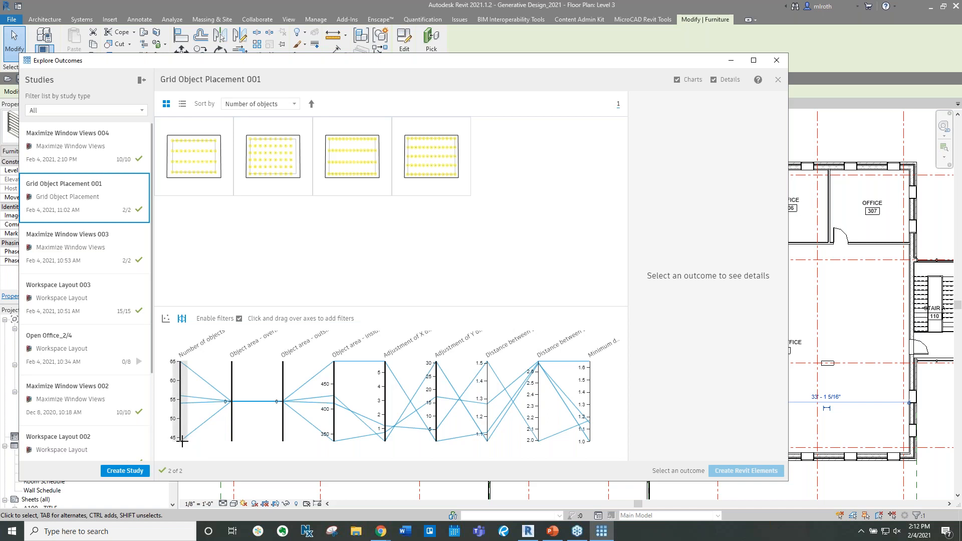
- Narrow the number-of-objects filter to its upper range, restore the full range, and select the fourth outcome
left_click_drag(179, 362, 183, 394)
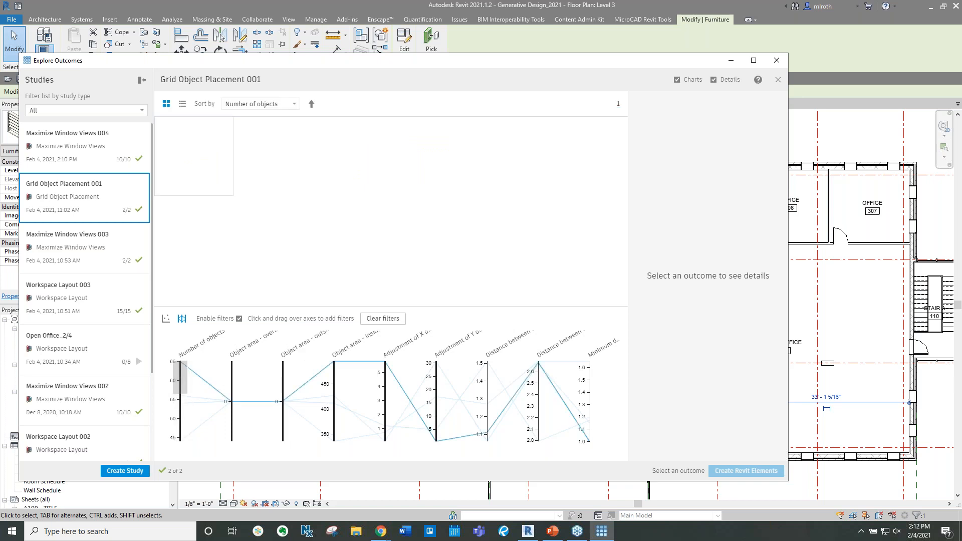
left_click_drag(183, 393, 183, 454)
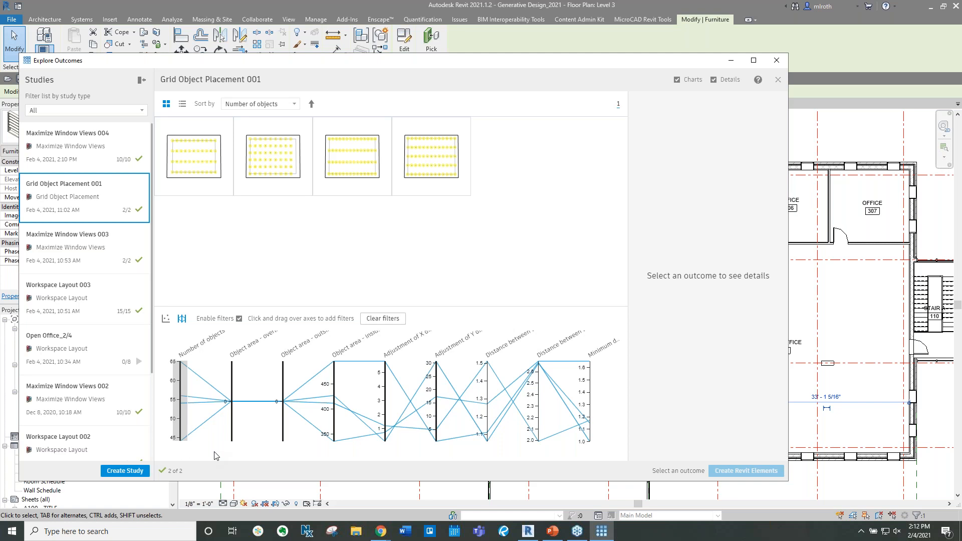
left_click(430, 153)
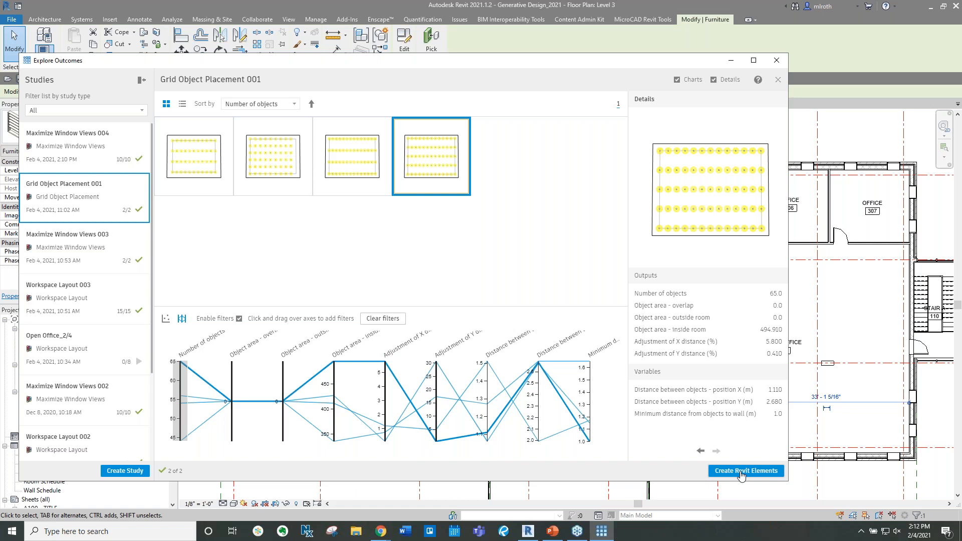
- Create Revit elements from the selected fourth outcome of the Grid Object Placement 001 study
left_click(742, 473)
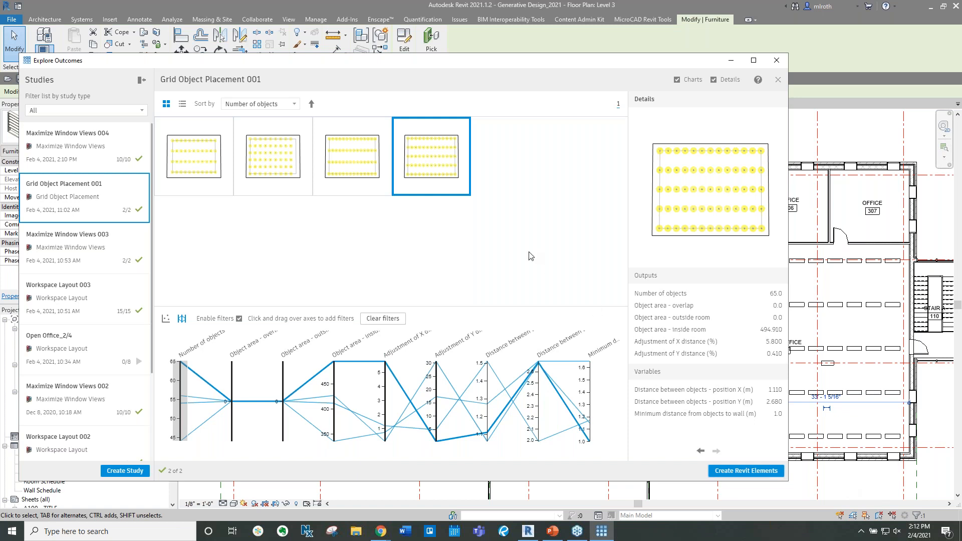
- View the outcomes of the Maximize Window Views 004 study, and close the outcomes window to return to the Level 3 floor plan with nothing selected
left_click(83, 155)
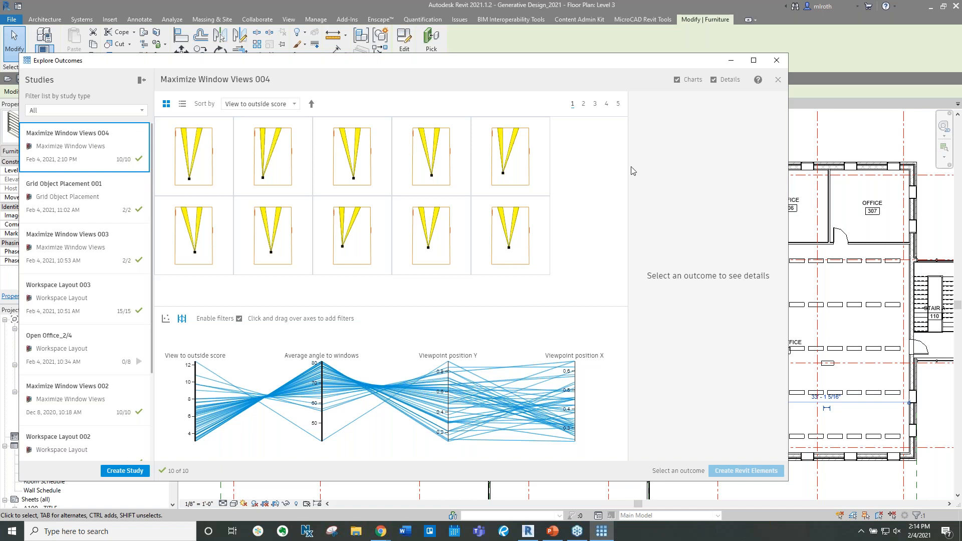
left_click(777, 61)
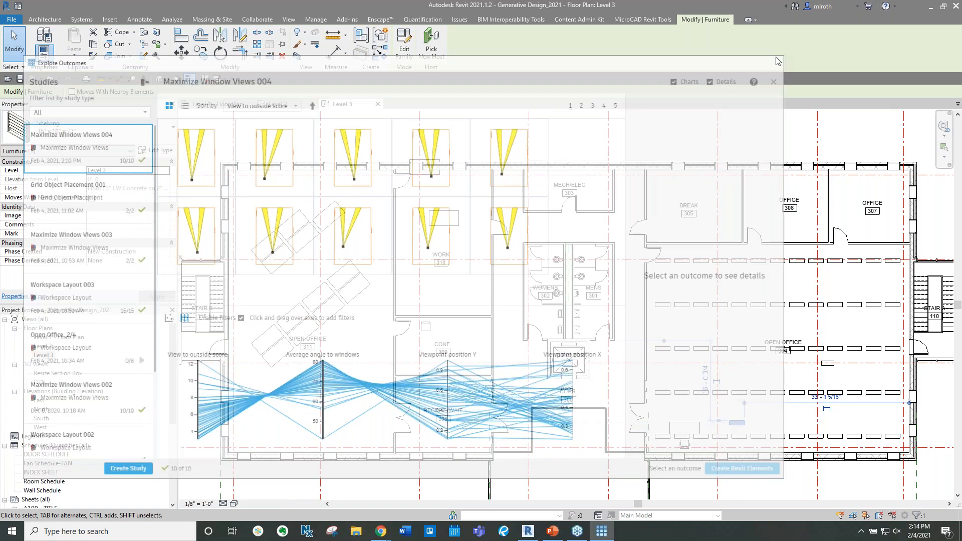
left_click(677, 133)
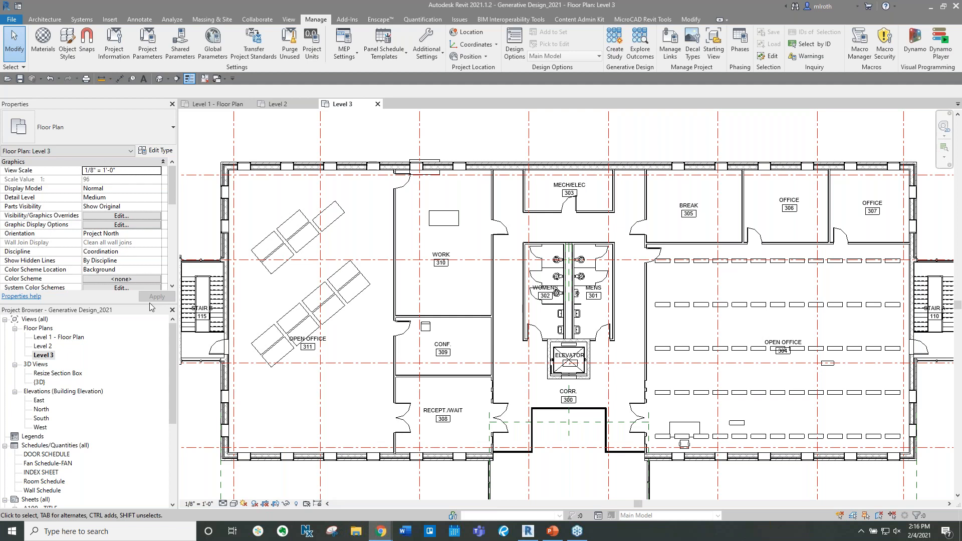
- Switch to the MicroCAD website in Chrome and view the list of upcoming events in its Events section
left_click_drag(0, 21, 159, 0)
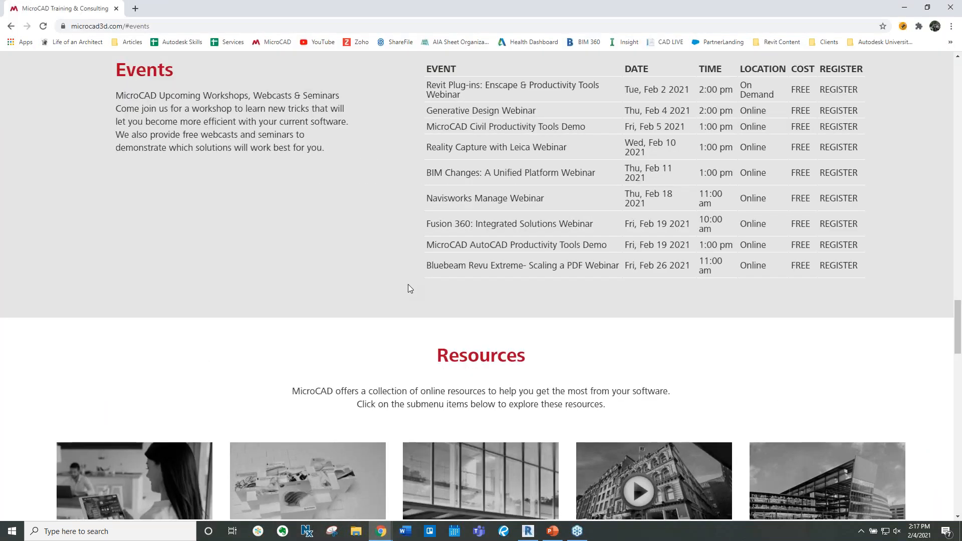
scroll(408, 286, "up", 2)
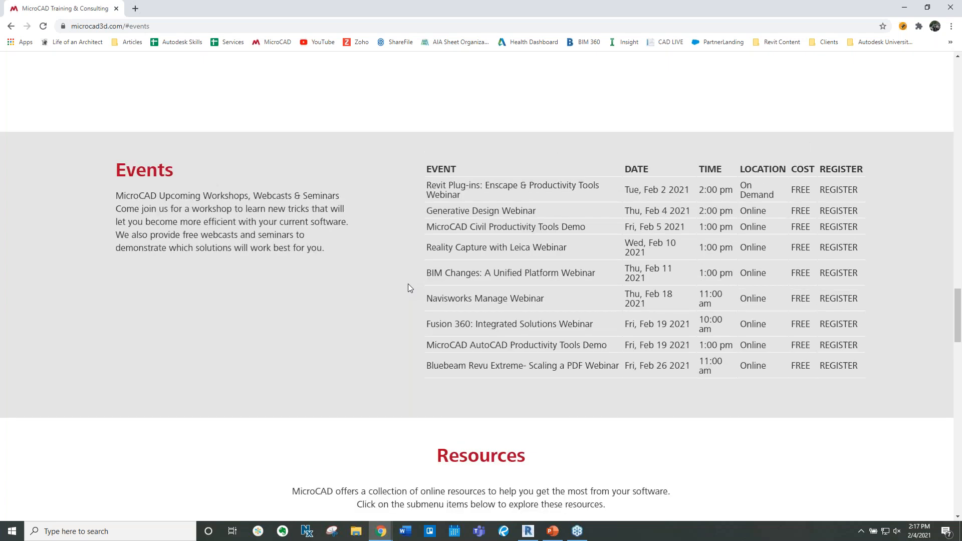